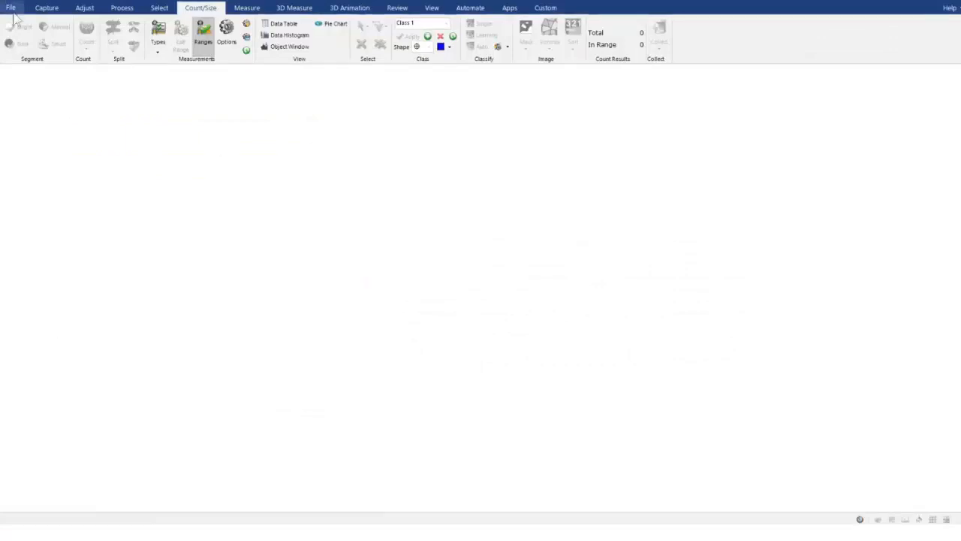
- Open the recent image test new_0010.tif and load the Droplets.iqo measurement options
{"action": "left_click", "coordinate": [11, 9]}
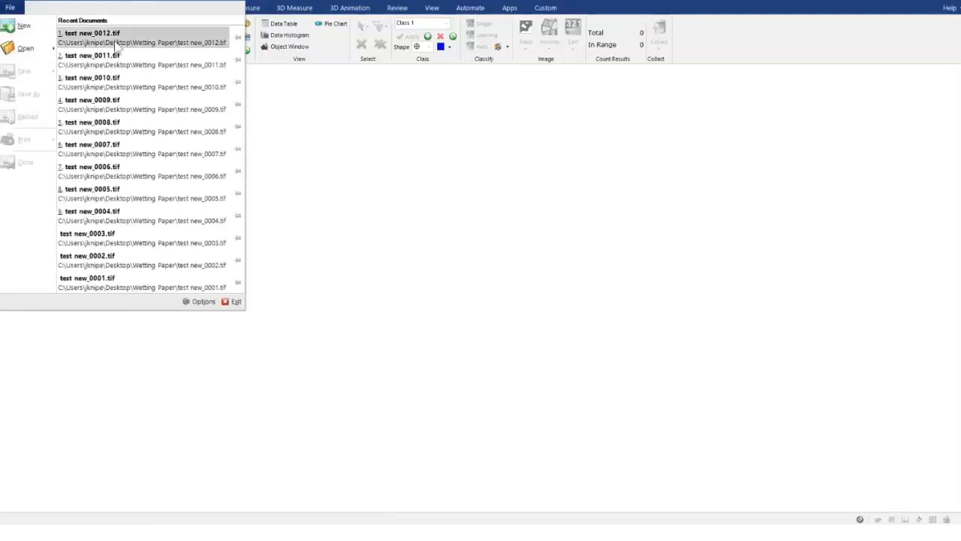
{"action": "left_click", "coordinate": [124, 81]}
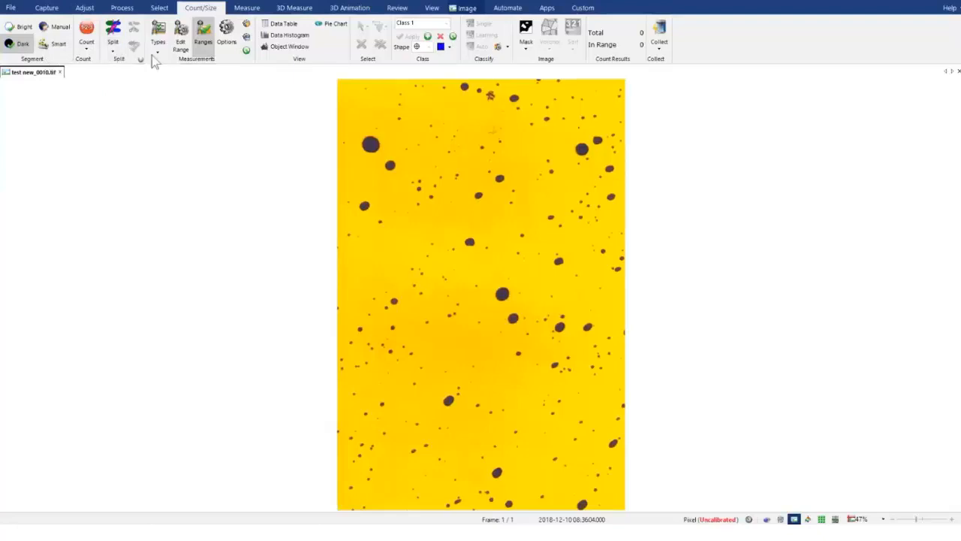
{"action": "left_click", "coordinate": [248, 24]}
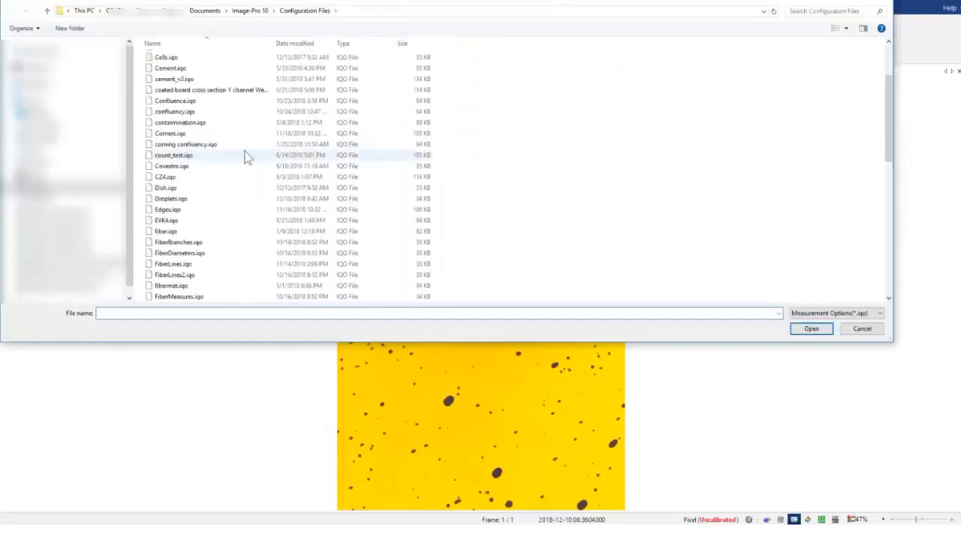
{"action": "left_click", "coordinate": [197, 200]}
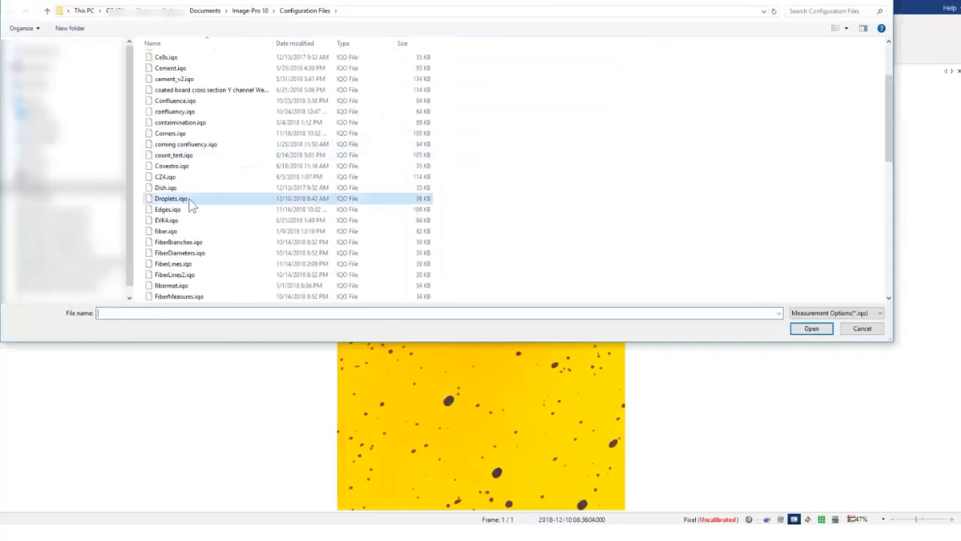
{"action": "left_click", "coordinate": [809, 331]}
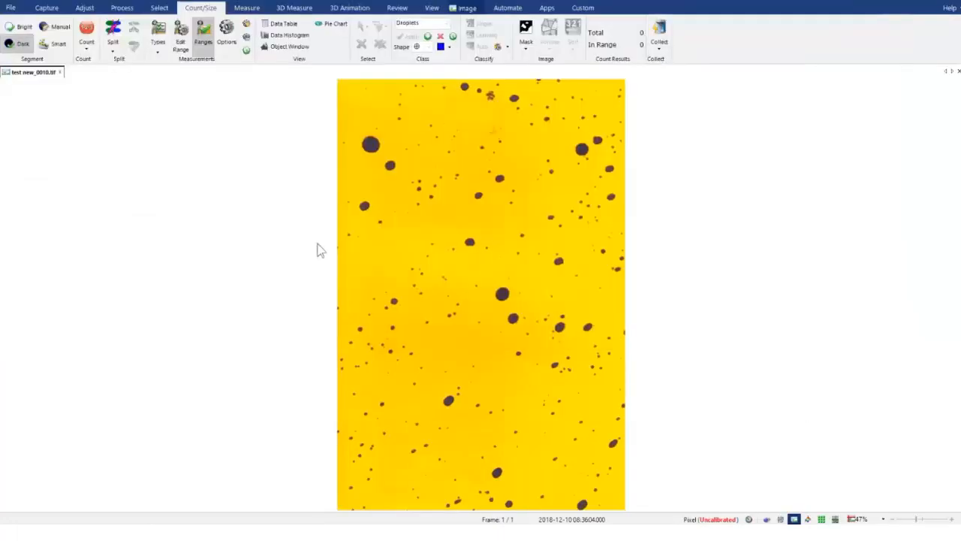
- Review the object splitting settings and the list of selected measurement types
{"action": "left_click", "coordinate": [112, 51]}
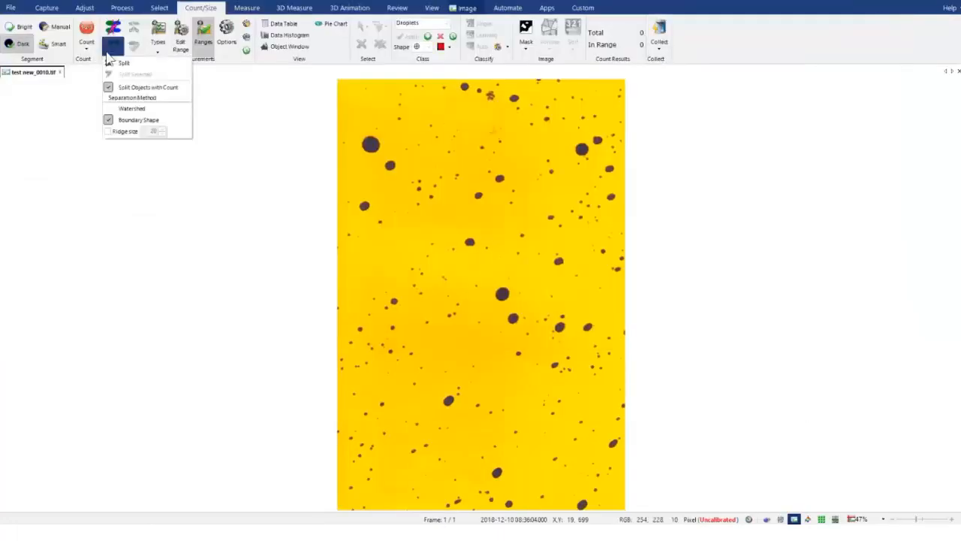
{"action": "left_click", "coordinate": [158, 53]}
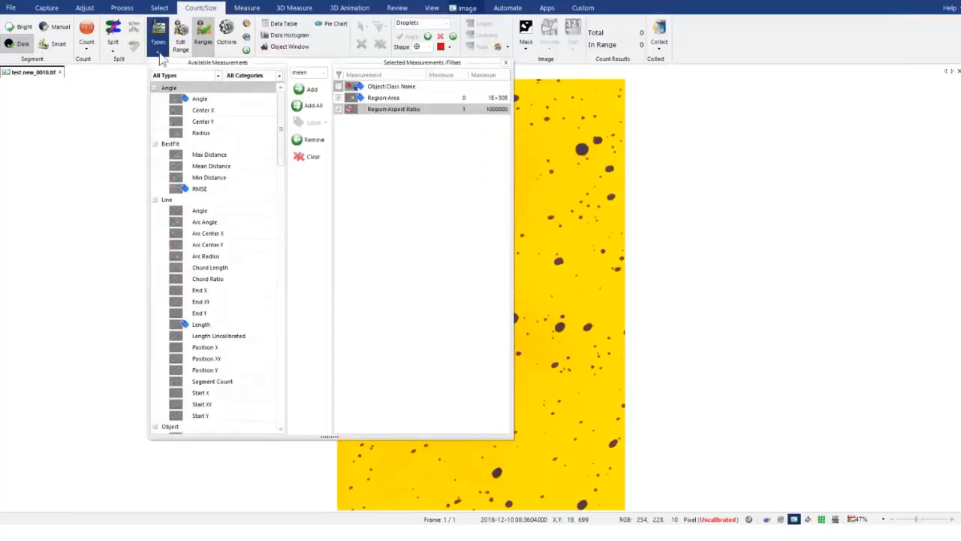
{"action": "left_click", "coordinate": [686, 253]}
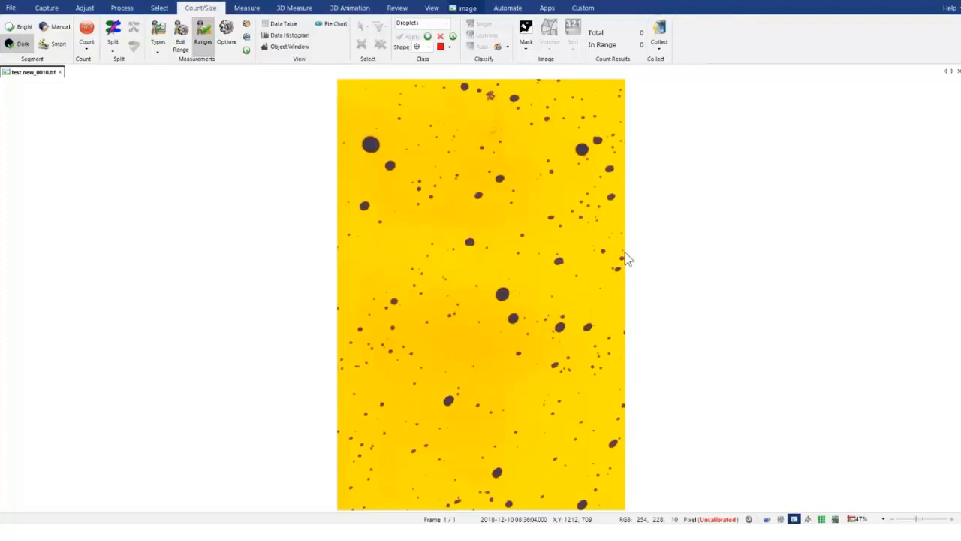
- Count the dark droplets in the image and delete all the counted objects
{"action": "left_click", "coordinate": [87, 34]}
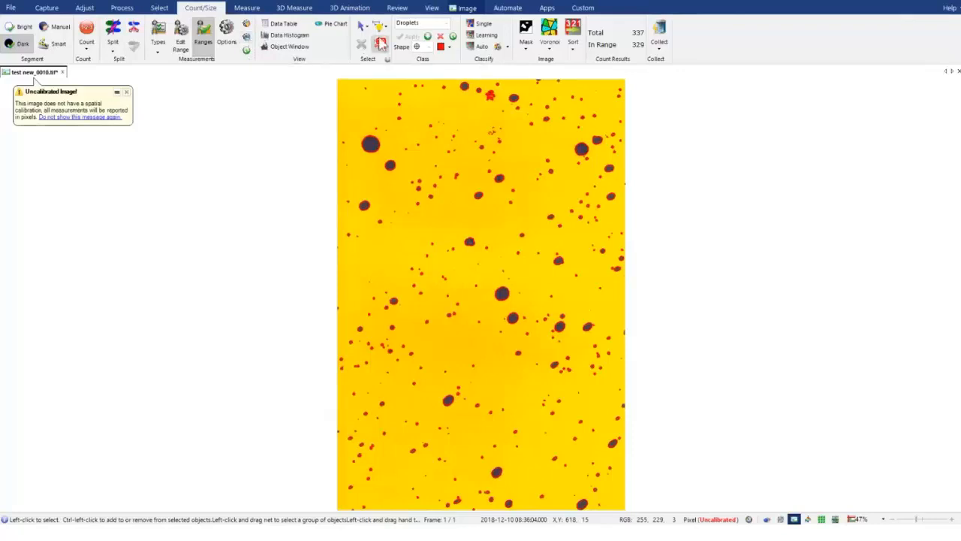
{"action": "left_click", "coordinate": [380, 43]}
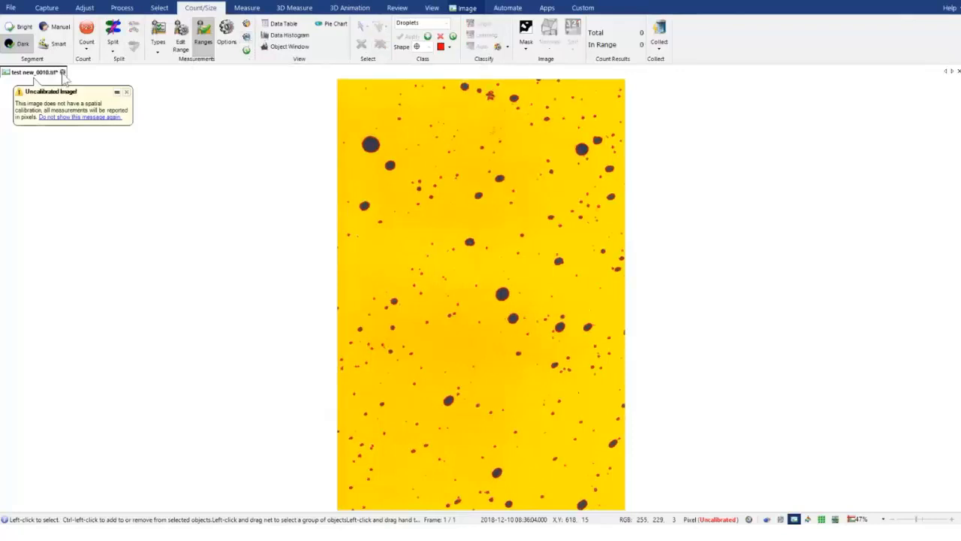
- Close the image without saving and open test new_0001.tif through test new_0012.tif from the Wetting Paper folder as a sequence
{"action": "left_click", "coordinate": [63, 72]}
{"action": "left_click", "coordinate": [484, 275]}
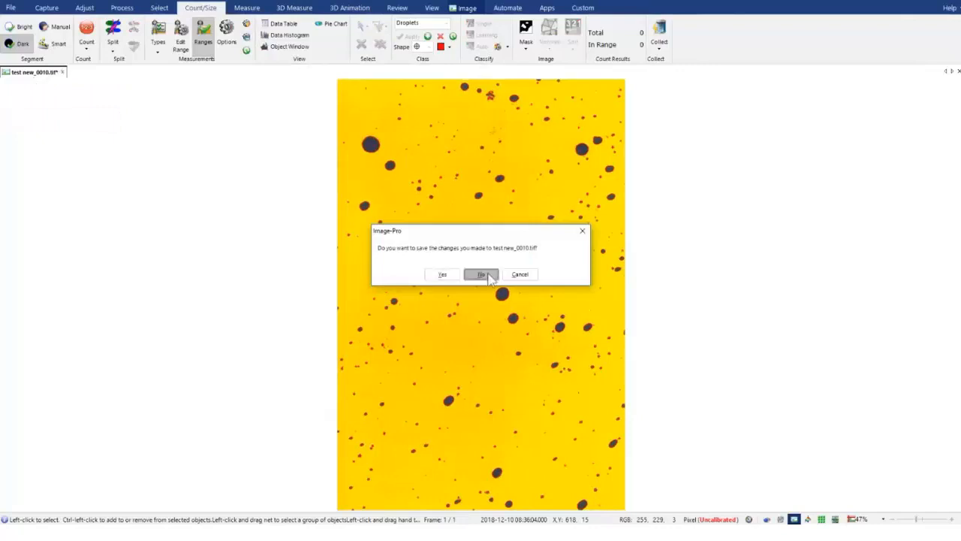
{"action": "left_click", "coordinate": [10, 8]}
{"action": "mouse_move", "coordinate": [23, 48]}
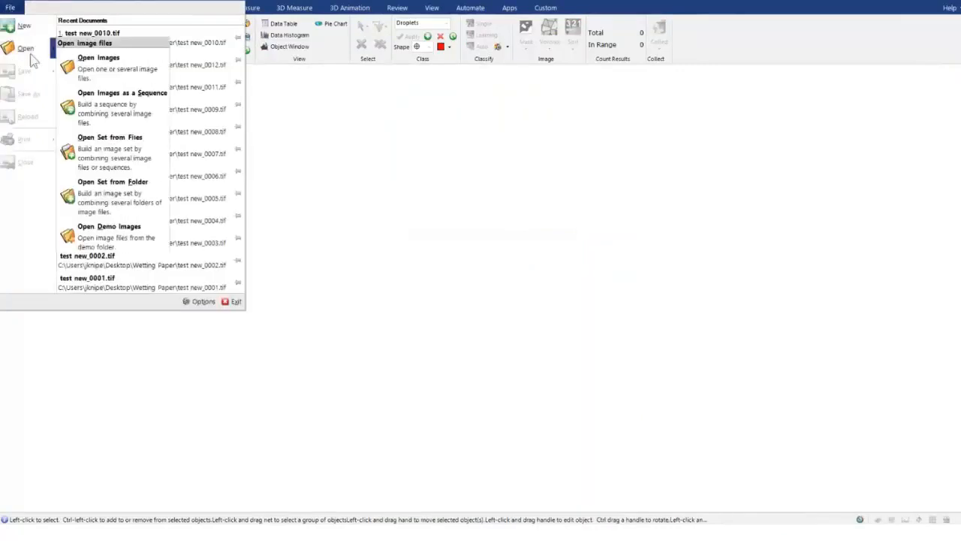
{"action": "left_click", "coordinate": [150, 80]}
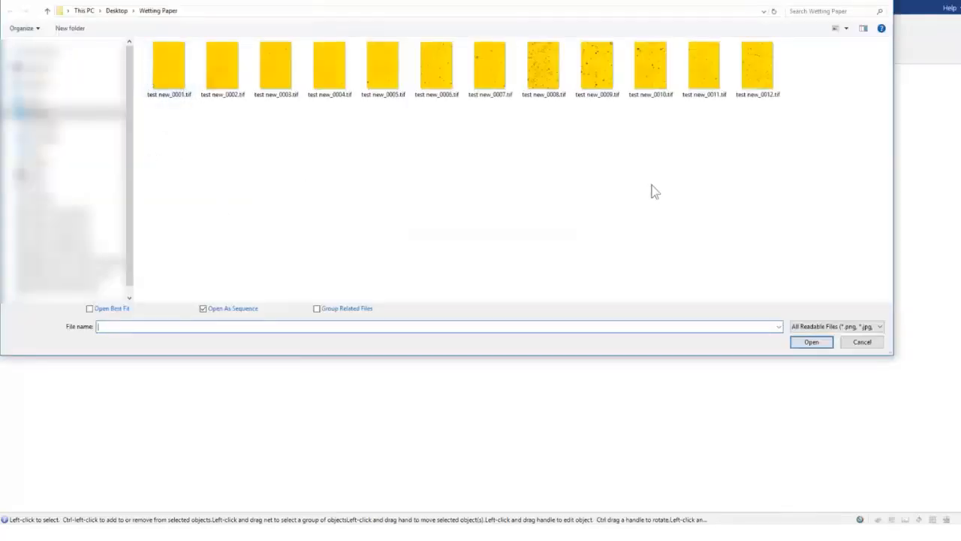
{"action": "left_click", "coordinate": [170, 71]}
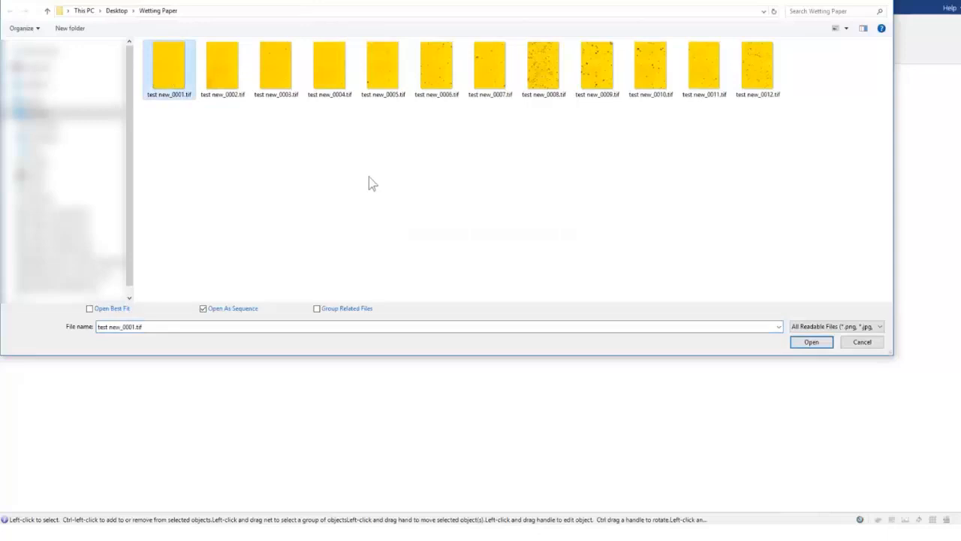
{"action": "left_click", "coordinate": [764, 57], "text": "shift"}
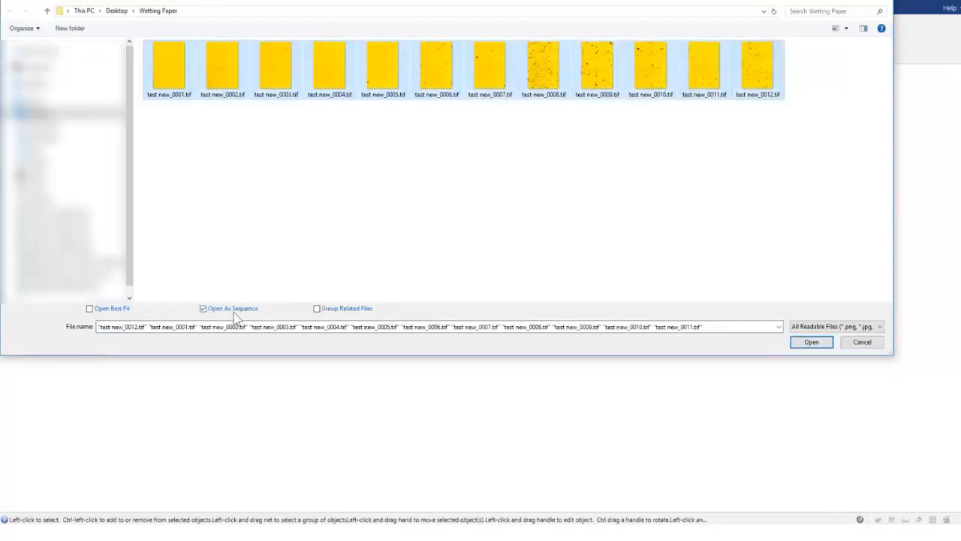
{"action": "left_click", "coordinate": [810, 342]}
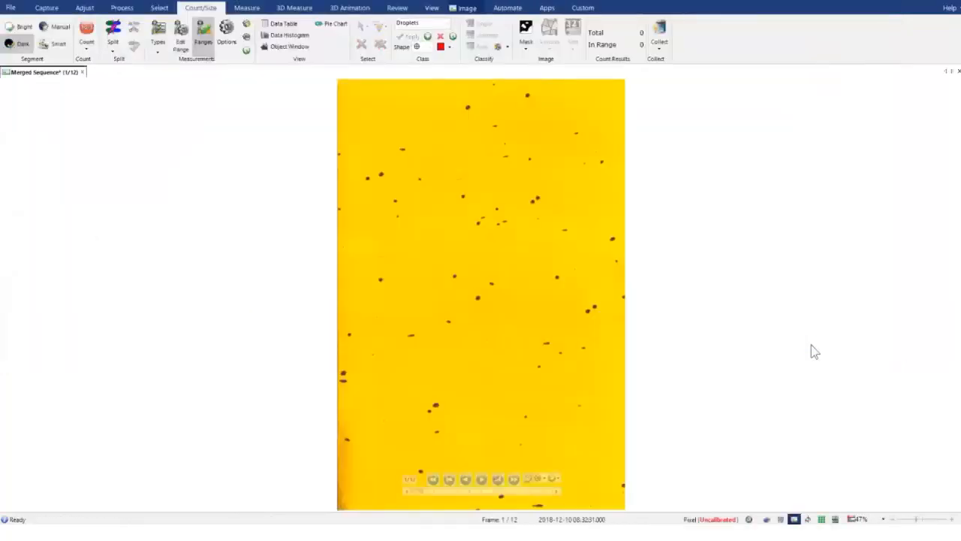
- Play and scrub through the frames of the merged sequence and return to frame 1
{"action": "left_click", "coordinate": [481, 480]}
{"action": "left_click", "coordinate": [481, 480]}
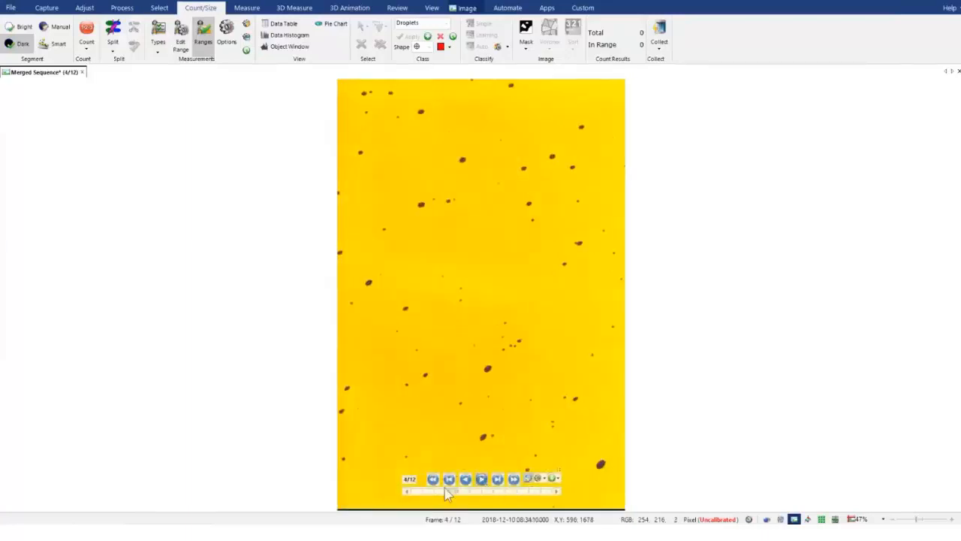
{"action": "left_click_drag", "start_coordinate": [451, 491], "coordinate": [481, 497]}
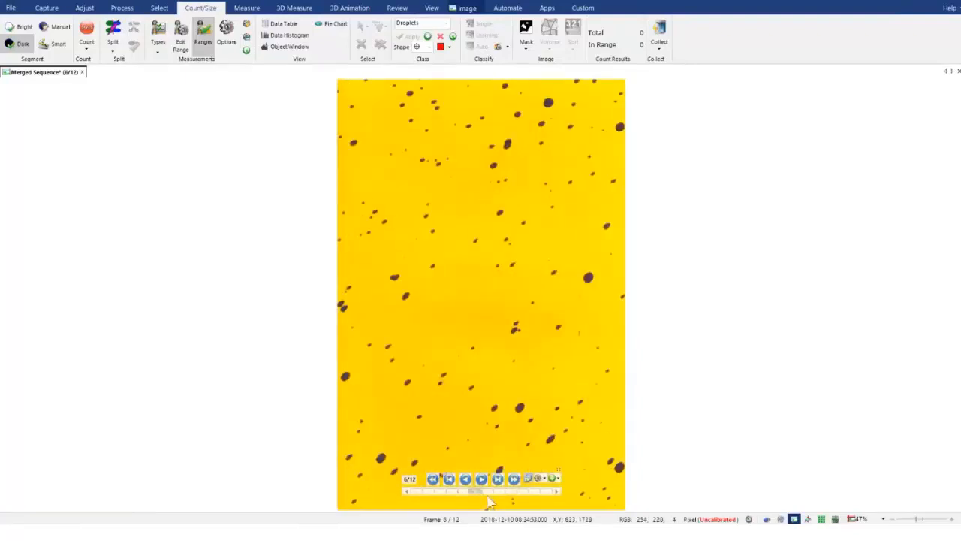
{"action": "left_click_drag", "start_coordinate": [481, 493], "coordinate": [413, 493]}
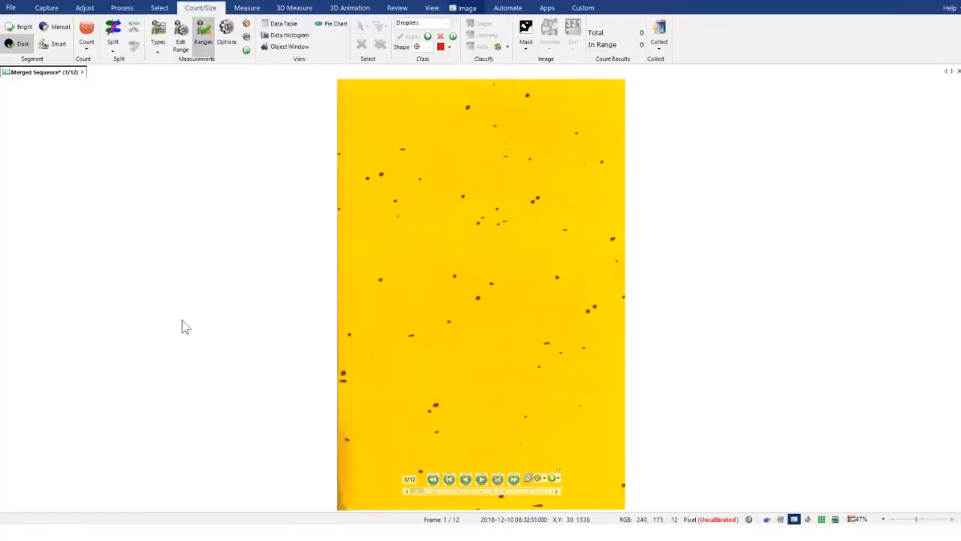
- Load the Droplets.iqo measurement options and collect the data of all frames with Clear Measurements enabled
{"action": "left_click", "coordinate": [246, 27]}
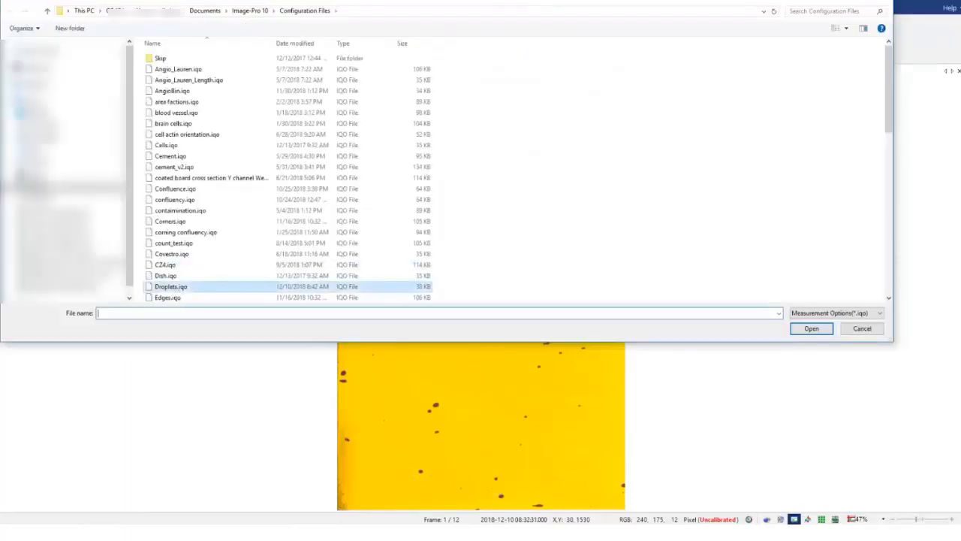
{"action": "left_click", "coordinate": [821, 330]}
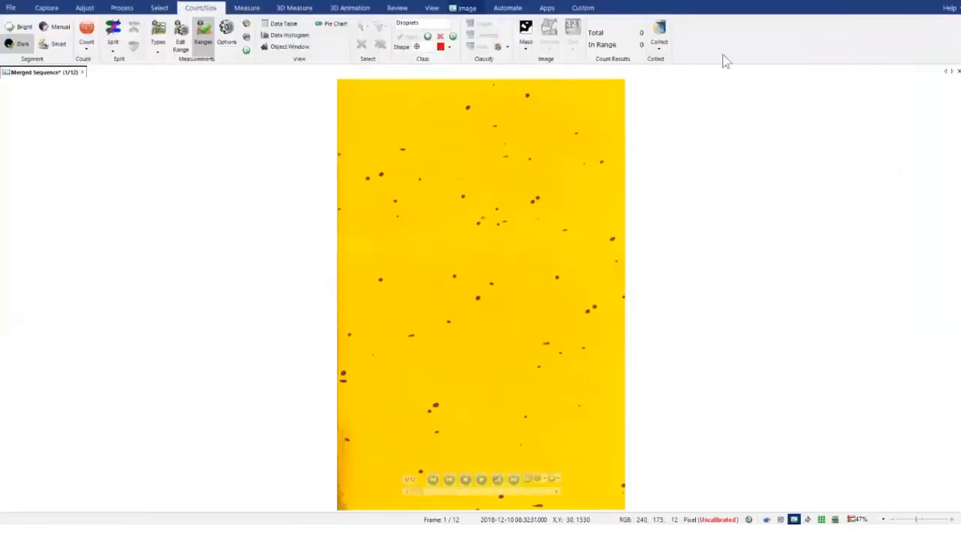
{"action": "left_click", "coordinate": [660, 49]}
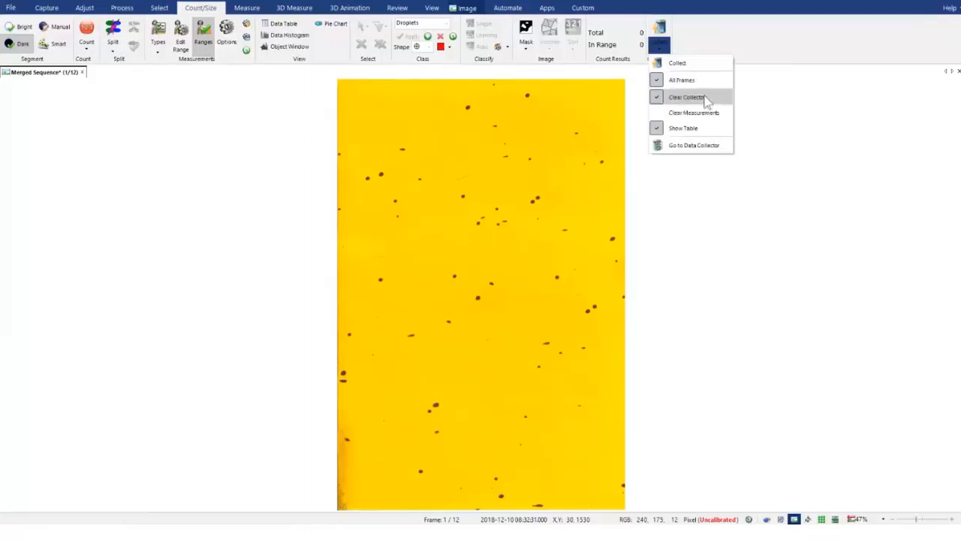
{"action": "left_click", "coordinate": [685, 113]}
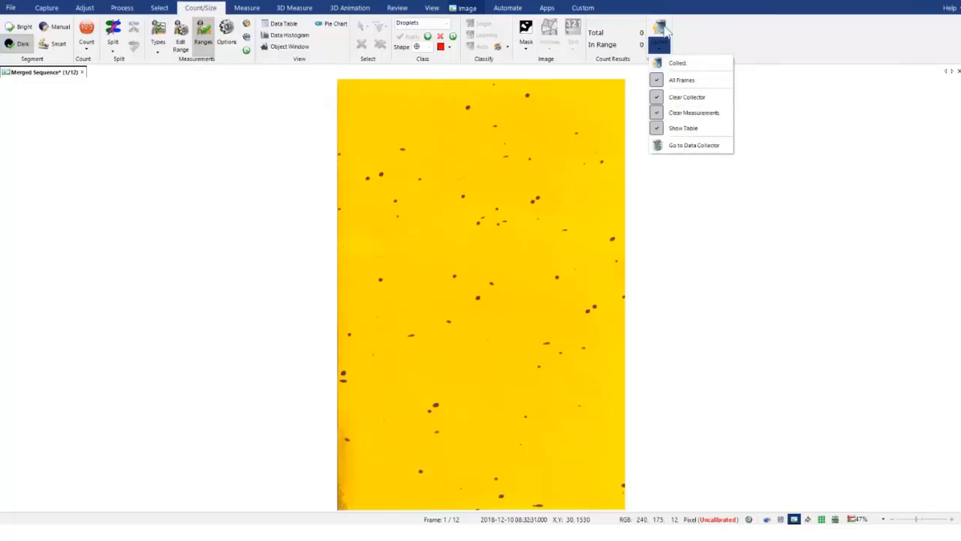
{"action": "left_click", "coordinate": [680, 64]}
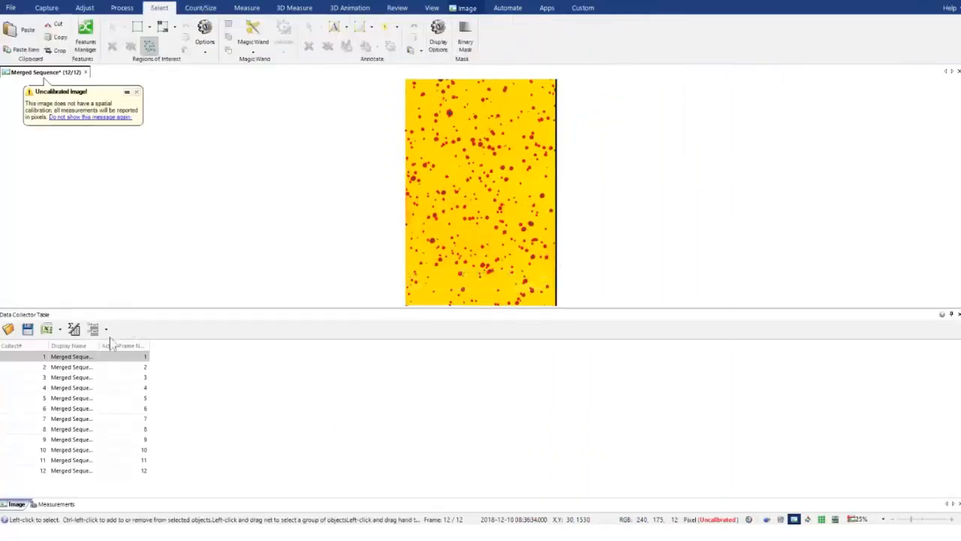
- Widen the columns of the Data Collector's image and measurement tables and examine the droplet measurements across the frames
{"action": "left_click_drag", "start_coordinate": [98, 345], "coordinate": [228, 354]}
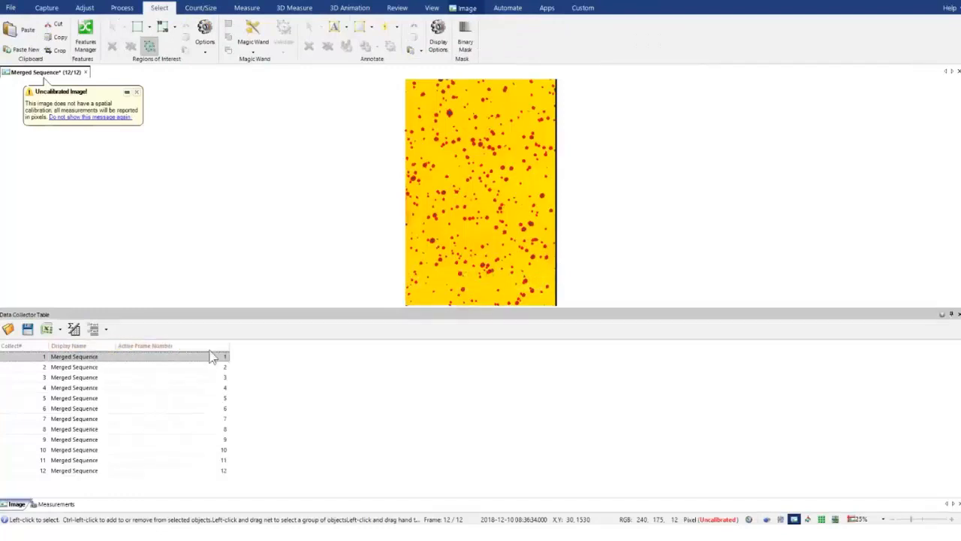
{"action": "left_click", "coordinate": [54, 505]}
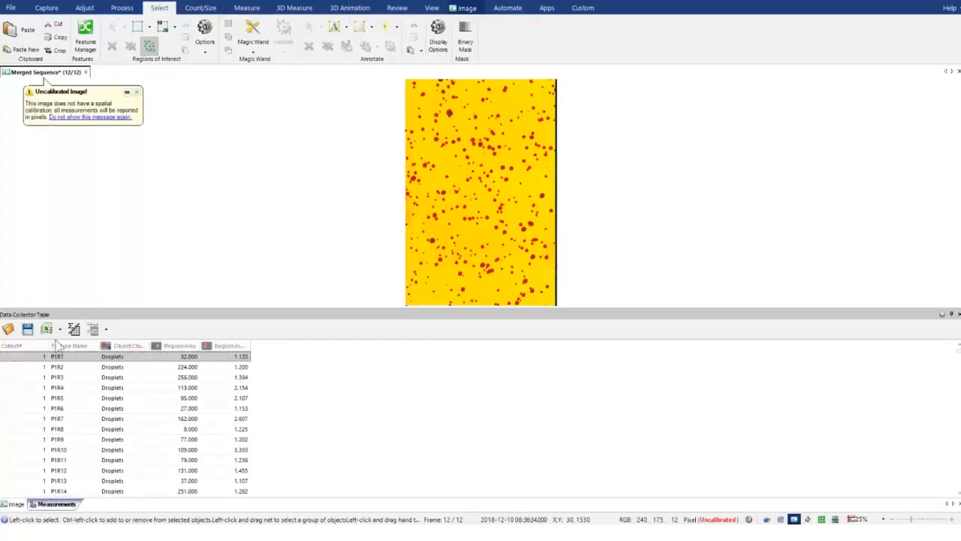
{"action": "left_click_drag", "start_coordinate": [98, 343], "coordinate": [214, 345]}
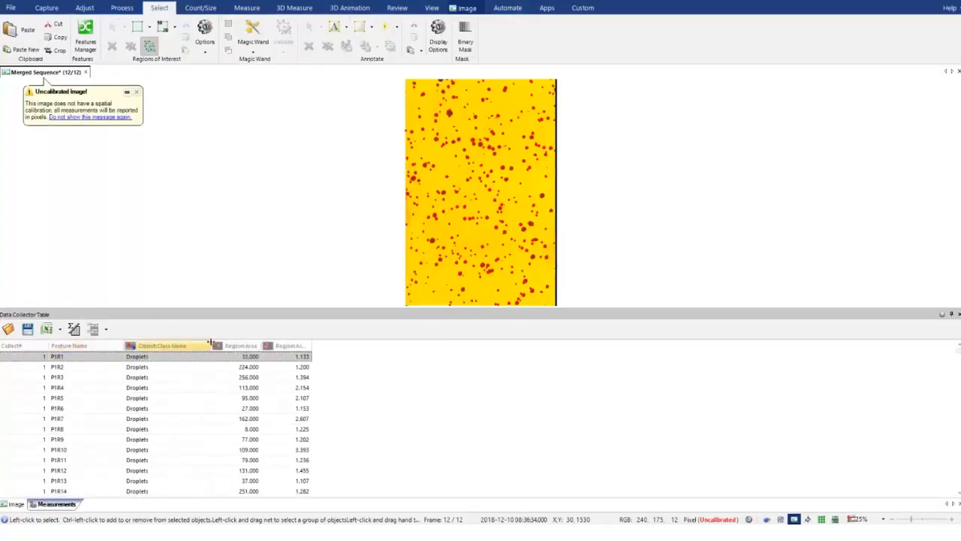
{"action": "left_click_drag", "start_coordinate": [313, 347], "coordinate": [431, 344]}
{"action": "scroll", "coordinate": [249, 426], "scroll_direction": "down", "scroll_amount": 13}
{"action": "scroll", "coordinate": [248, 428], "scroll_direction": "down", "scroll_amount": 20}
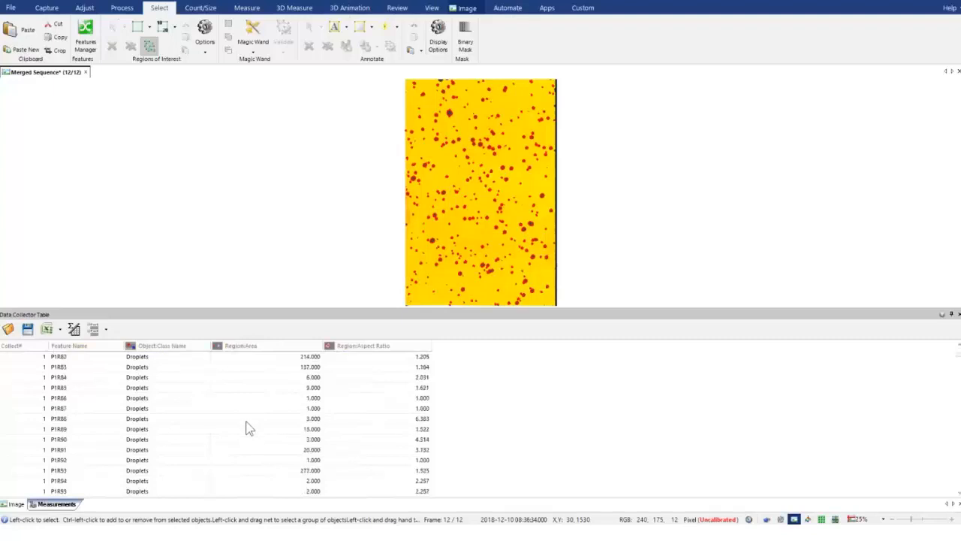
{"action": "scroll", "coordinate": [244, 435], "scroll_direction": "down", "scroll_amount": 20}
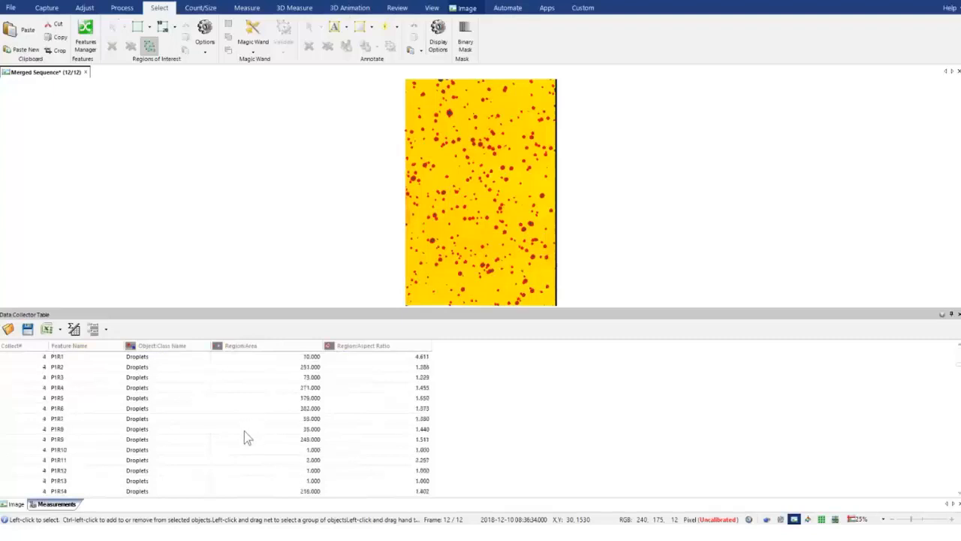
{"action": "scroll", "coordinate": [231, 450], "scroll_direction": "down", "scroll_amount": 20}
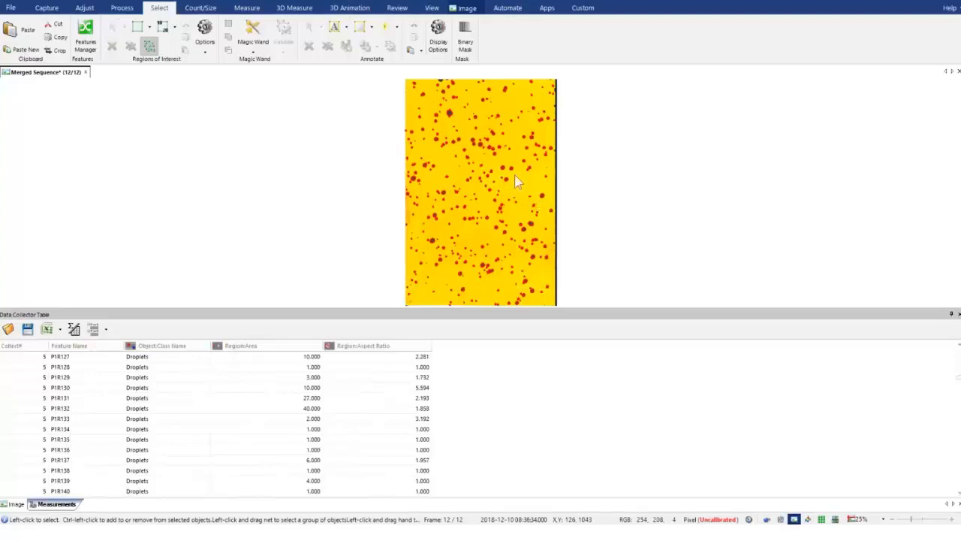
- Scrub the merged sequence from its last frame back to frame 1
{"action": "mouse_move", "coordinate": [493, 291]}
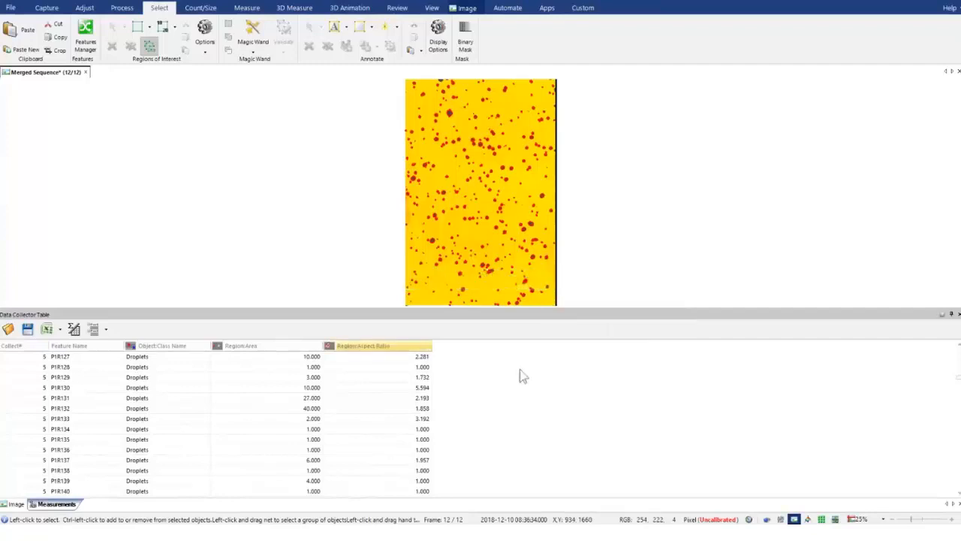
{"action": "left_click", "coordinate": [535, 293]}
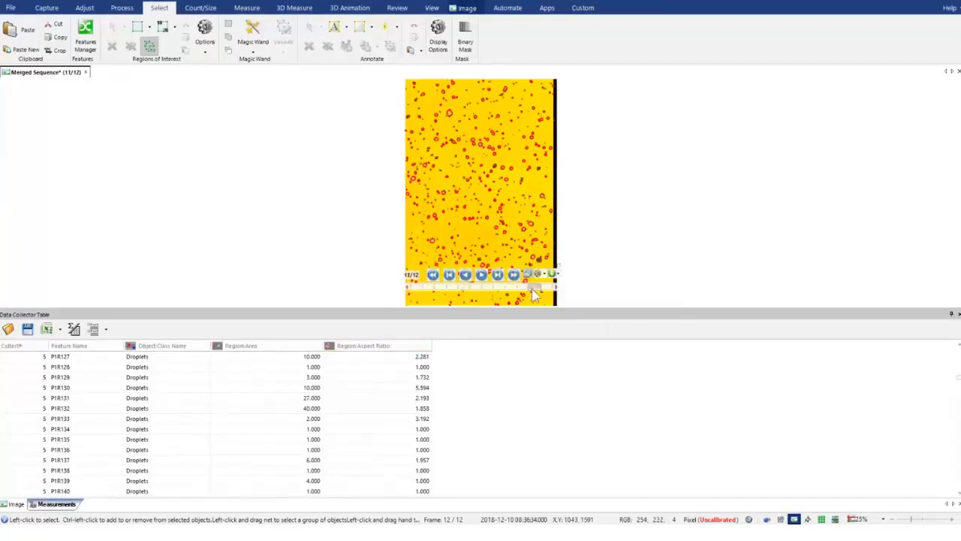
{"action": "left_click_drag", "start_coordinate": [535, 294], "coordinate": [412, 306]}
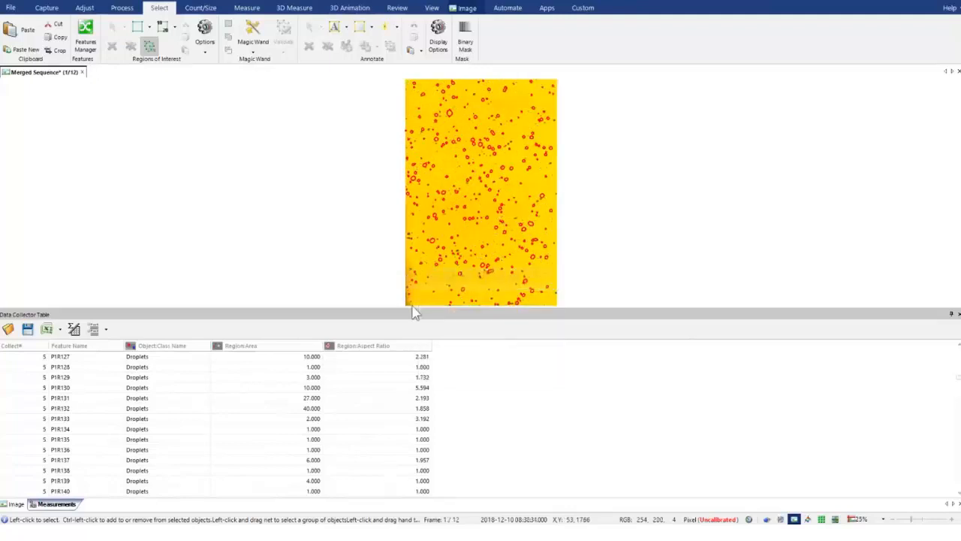
- Create a mask of the counted droplets for all frames of the merged sequence
{"action": "left_click", "coordinate": [202, 9]}
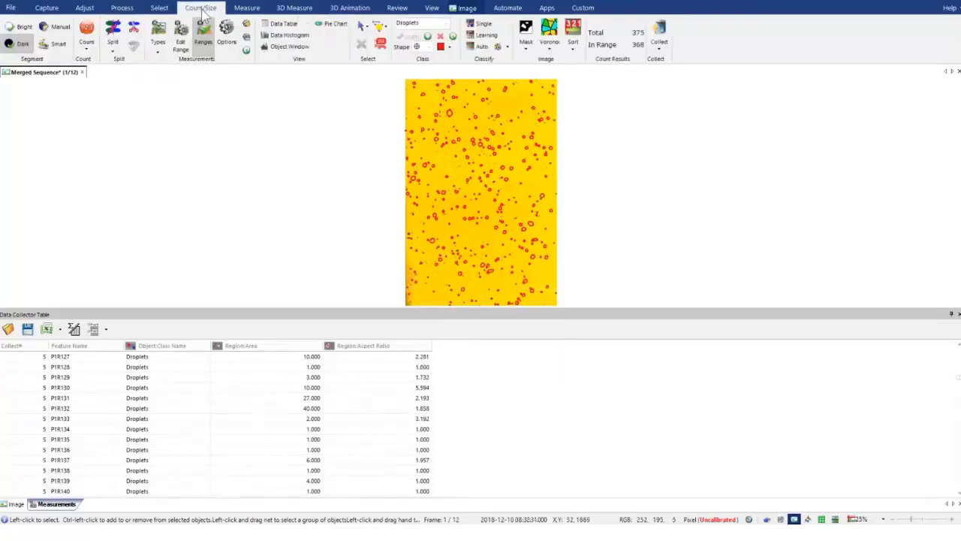
{"action": "left_click", "coordinate": [526, 59]}
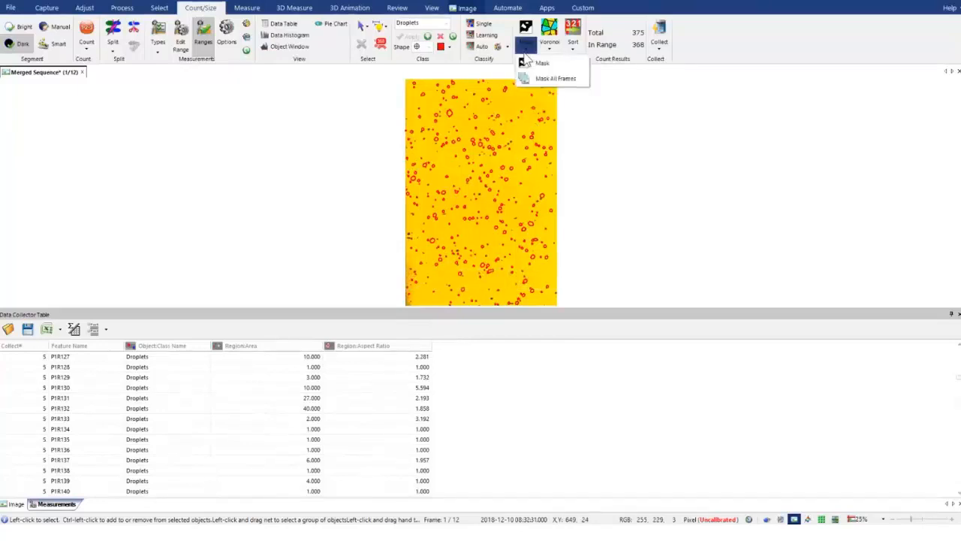
{"action": "left_click", "coordinate": [536, 78]}
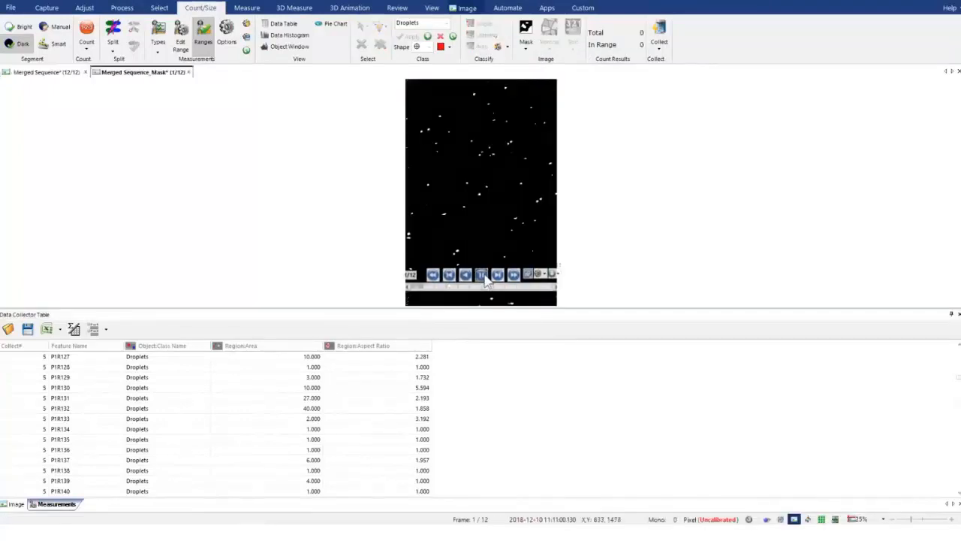
- Play the mask sequence briefly, return to frame 1, and scrub through its frames to frame 10
{"action": "left_click", "coordinate": [483, 276]}
{"action": "left_click", "coordinate": [482, 276]}
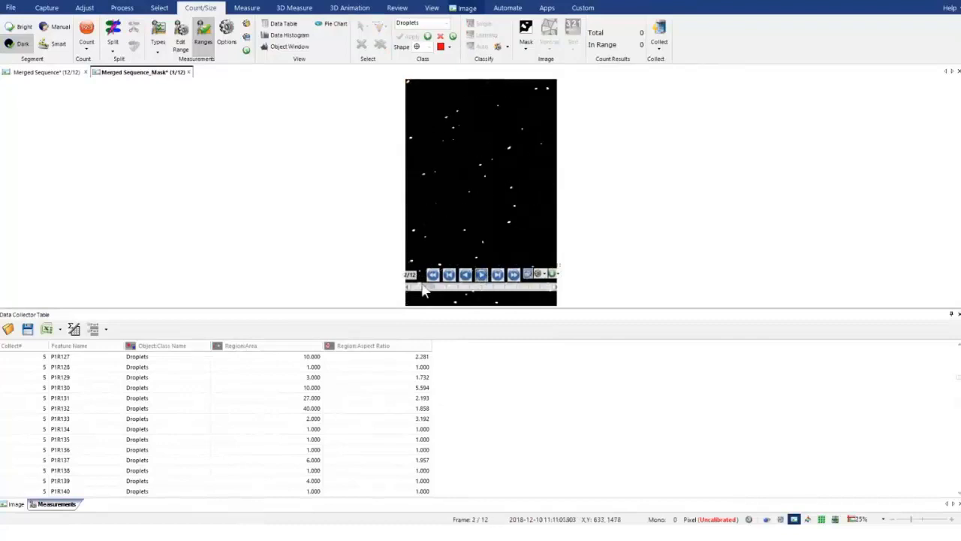
{"action": "mouse_move", "coordinate": [424, 292]}
{"action": "left_mouse_down"}
{"action": "mouse_move", "coordinate": [546, 293]}
{"action": "mouse_move", "coordinate": [414, 293]}
{"action": "left_mouse_up"}
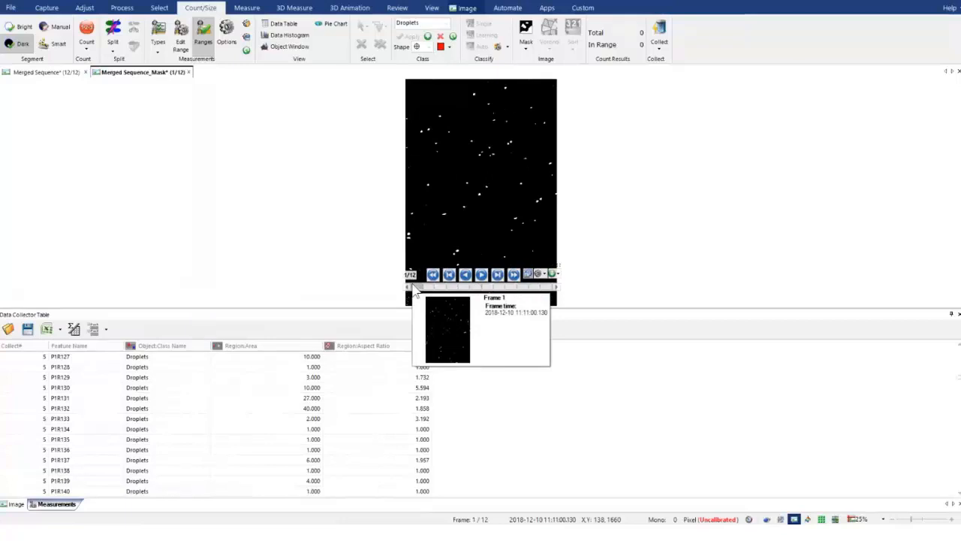
{"action": "left_click_drag", "start_coordinate": [418, 287], "coordinate": [524, 288]}
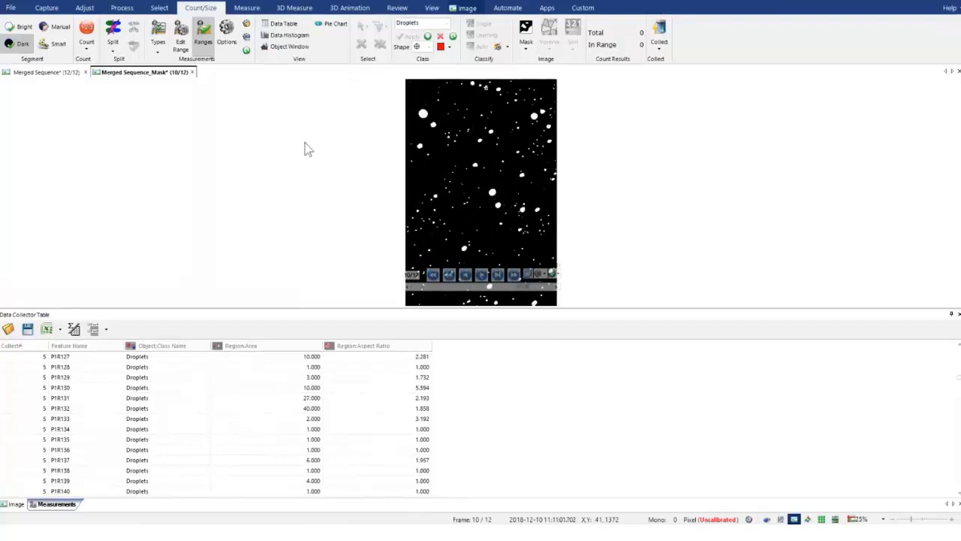
- Close the mask sequence without saving its changes
{"action": "left_click", "coordinate": [192, 72]}
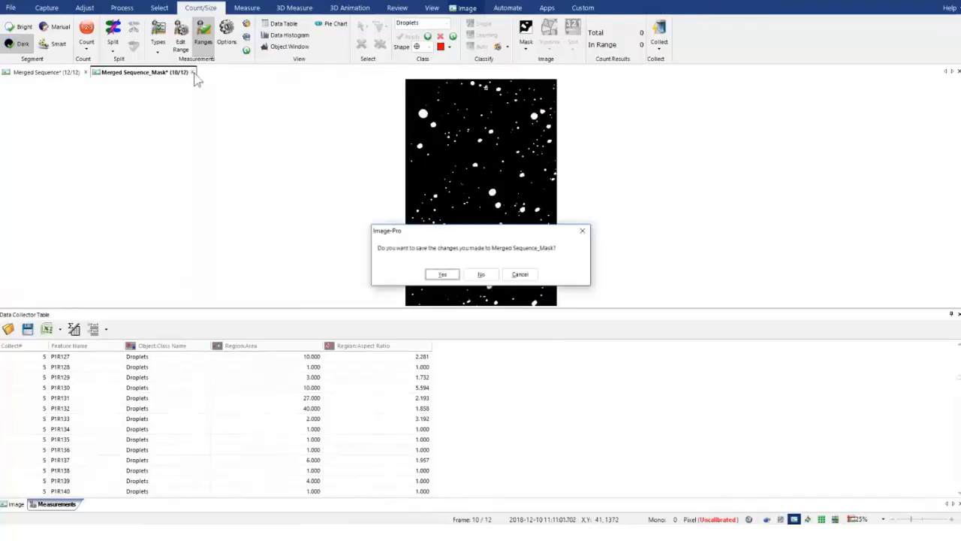
{"action": "left_click", "coordinate": [484, 275]}
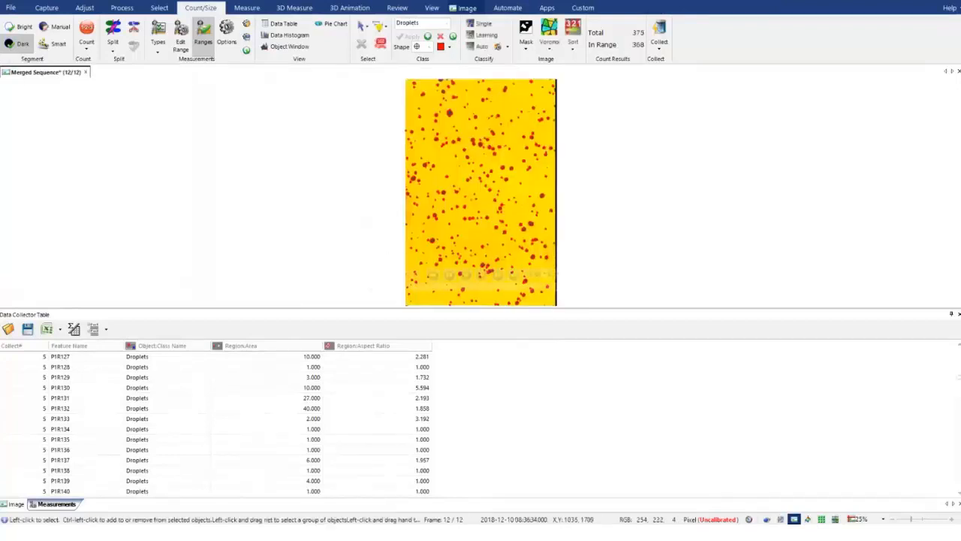
- Close the Data Collector table and delete all droplet measurements on frame 12 of the merged sequence
{"action": "left_click", "coordinate": [958, 314]}
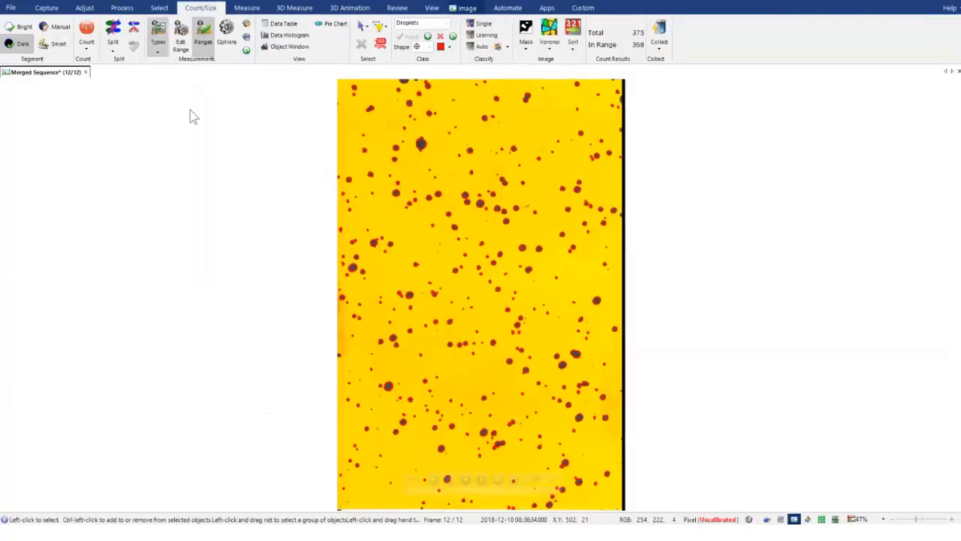
{"action": "left_click", "coordinate": [380, 44]}
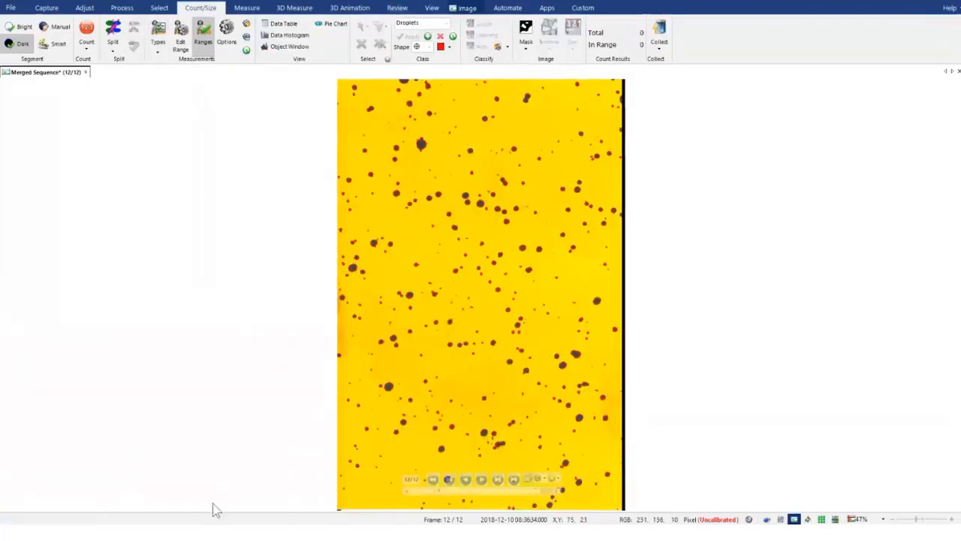
- Switch to the running PowerPoint slide show and advance to the slide titled Using a Data Collector File
{"action": "mouse_move", "coordinate": [225, 518]}
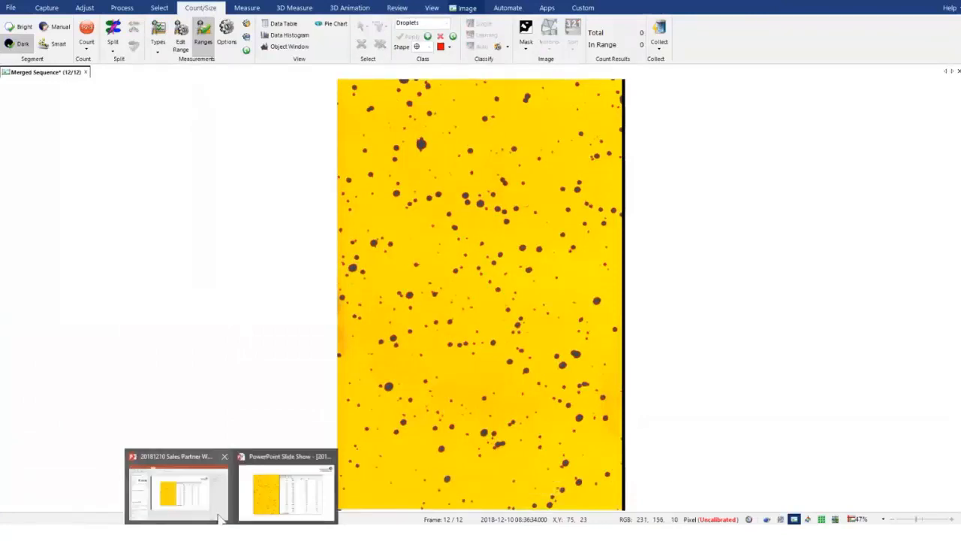
{"action": "left_click", "coordinate": [266, 492]}
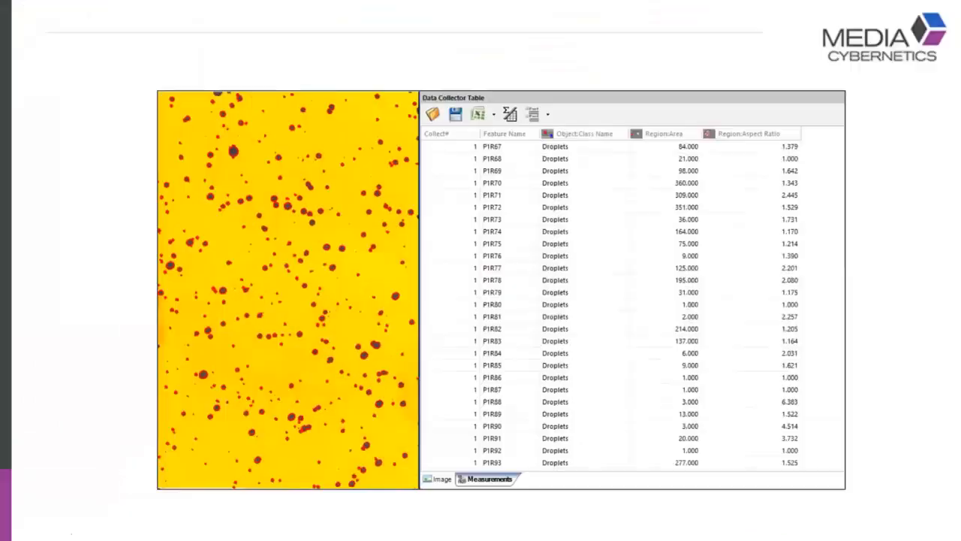
{"action": "key", "text": "Right"}
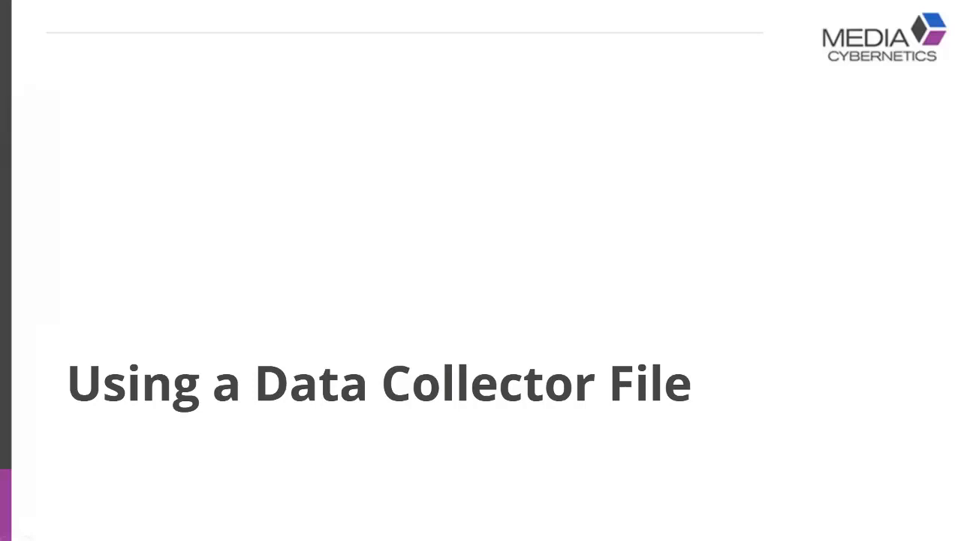